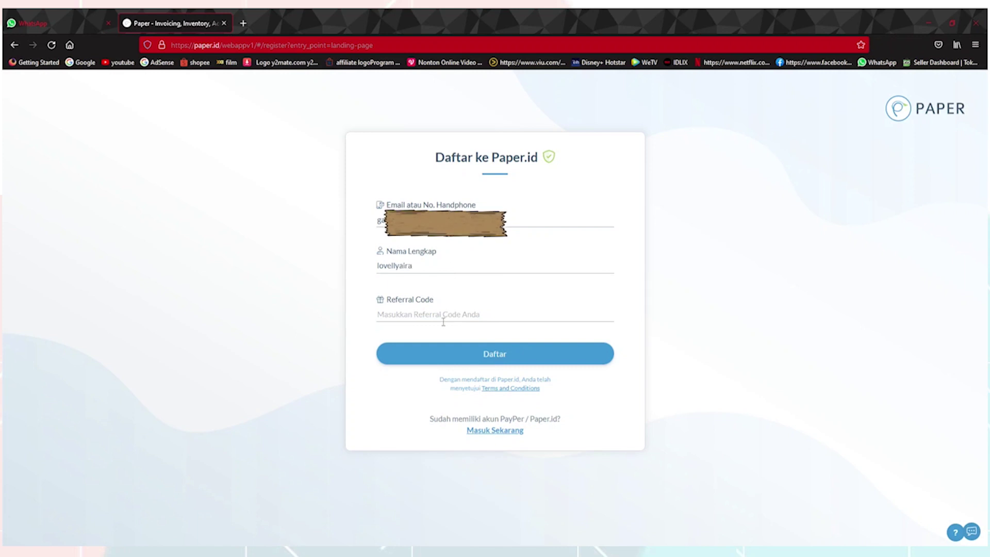
- Register with the referral code and confirm the account details are correct
click(473, 317)
text(VELLYXPAPER)
click(504, 355)
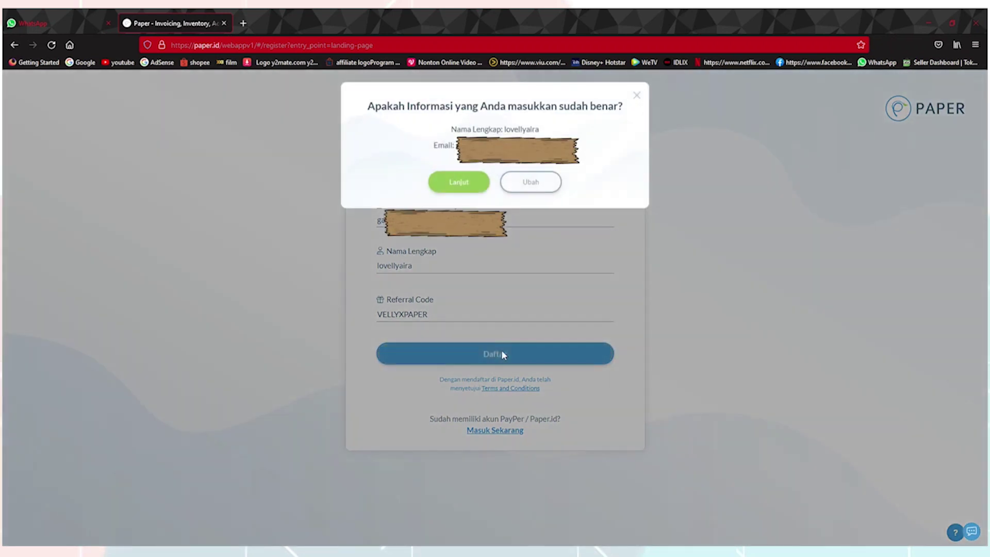
click(475, 188)
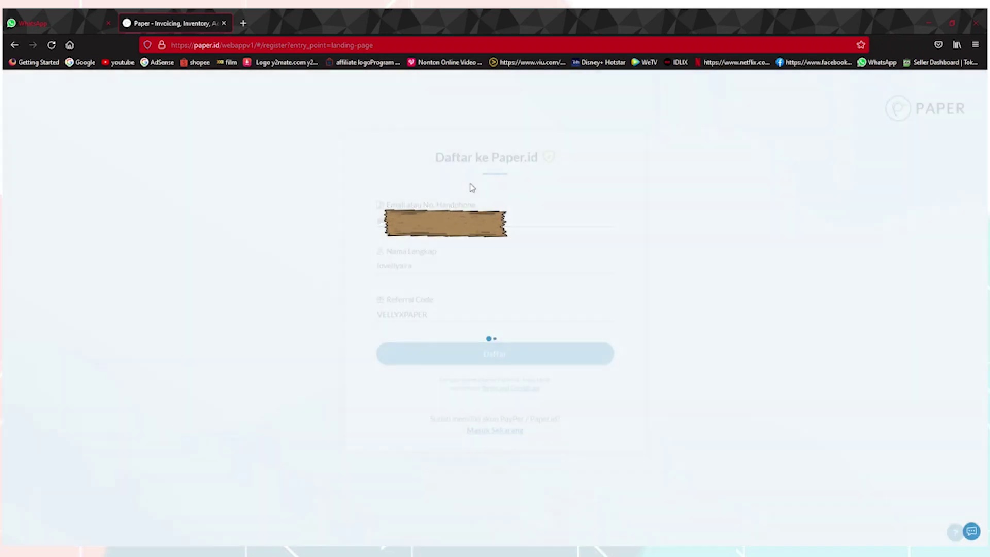
- Set the account password, entering it twice to confirm
click(454, 222)
text(••)
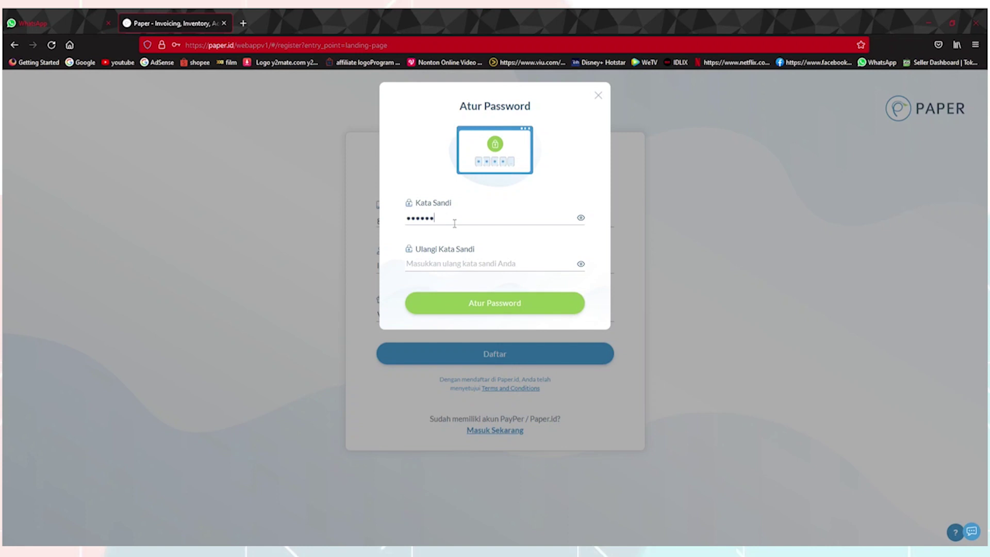
click(447, 270)
text(••••)
click(501, 306)
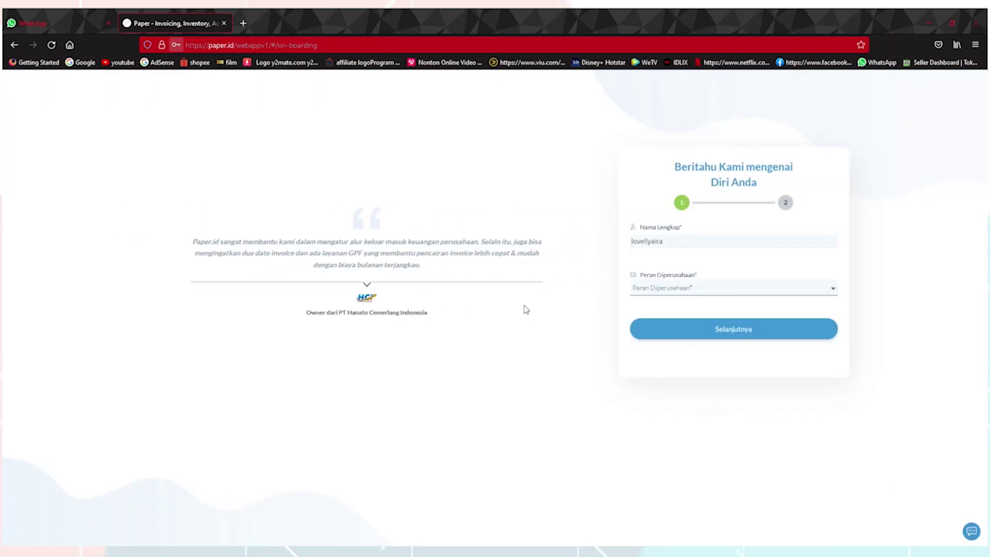
- Choose Owner/Pemilik Usaha as your company role
click(833, 295)
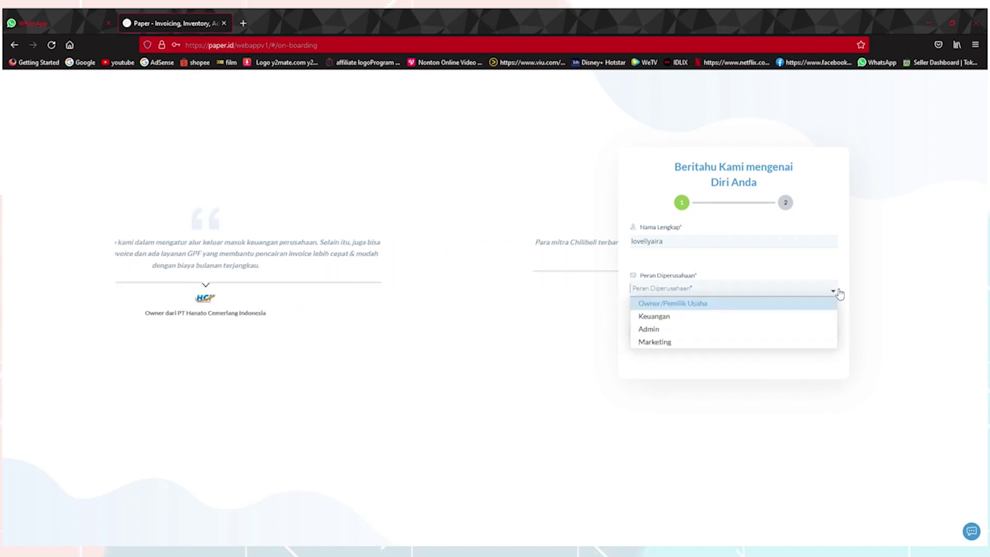
click(720, 309)
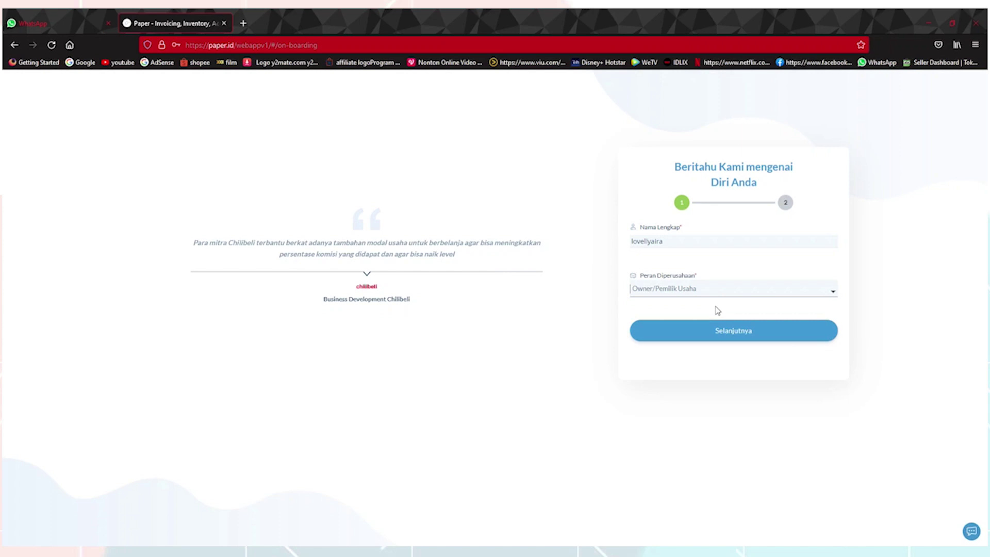
click(742, 337)
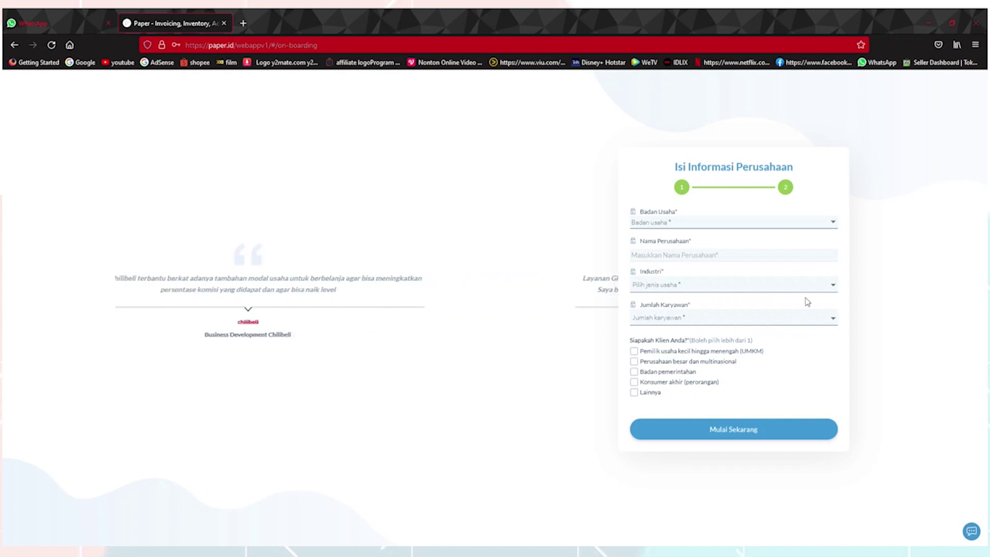
- Enter company info: Perorangan entity, company name, Pakaian & Tekstil, 1-15 employees, UMKM clients
click(834, 224)
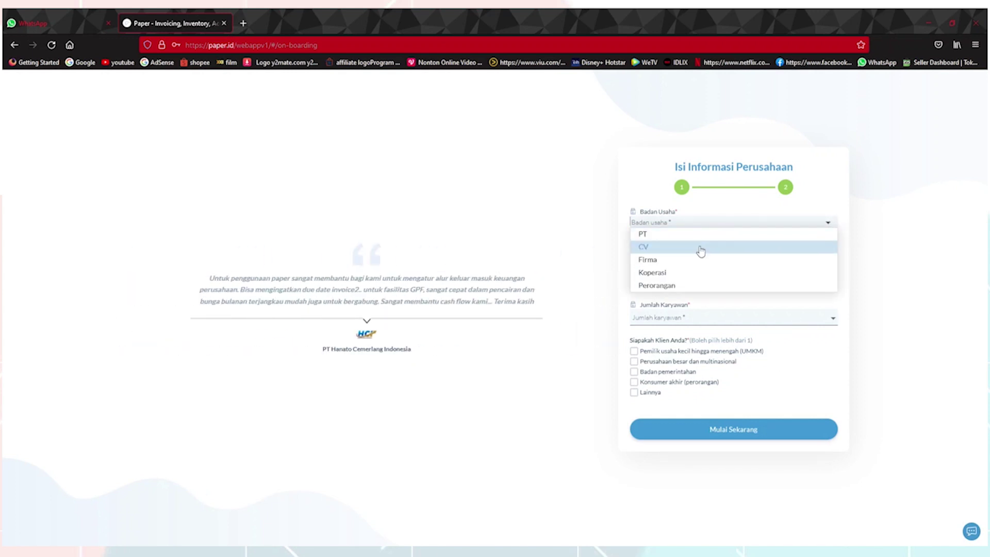
click(713, 286)
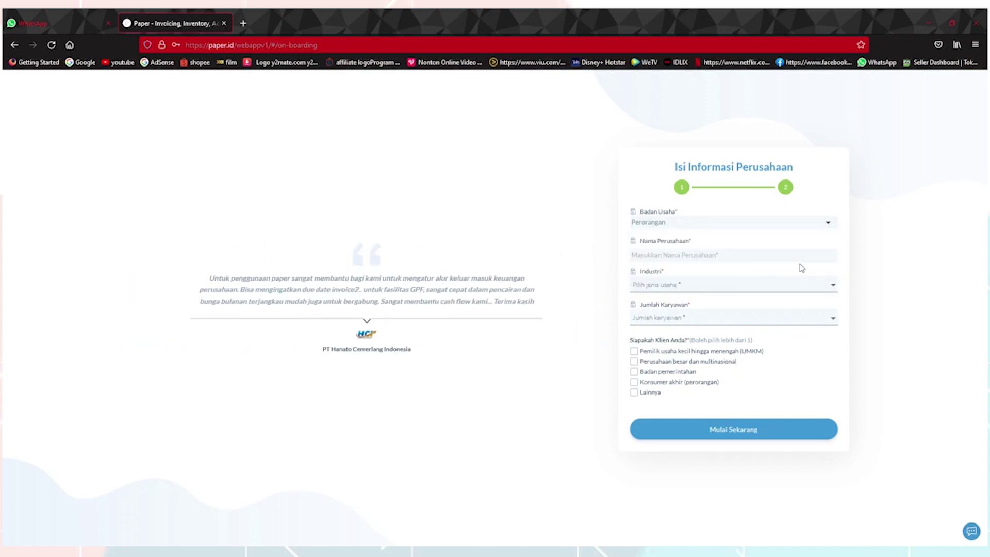
click(779, 260)
text(AURELI)
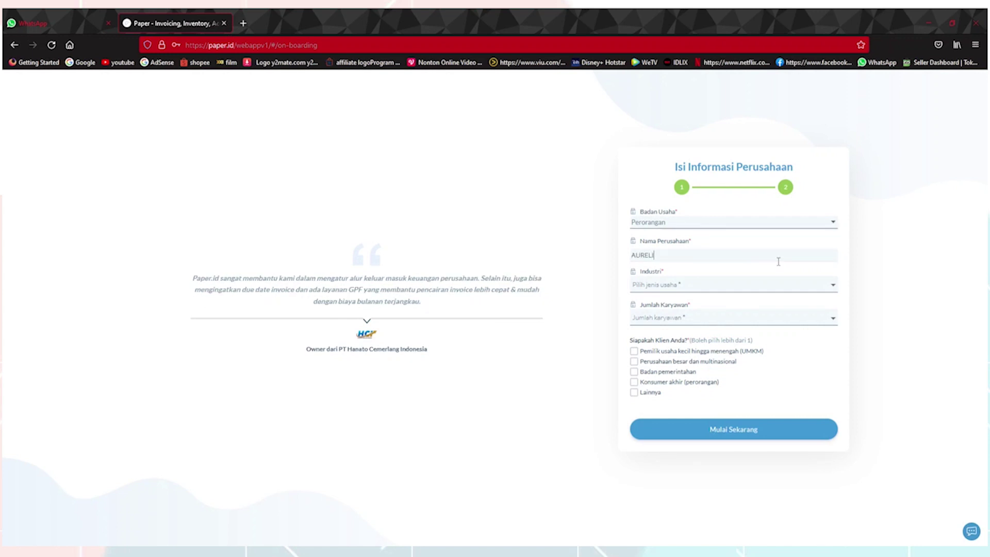
text(APREMIUM)
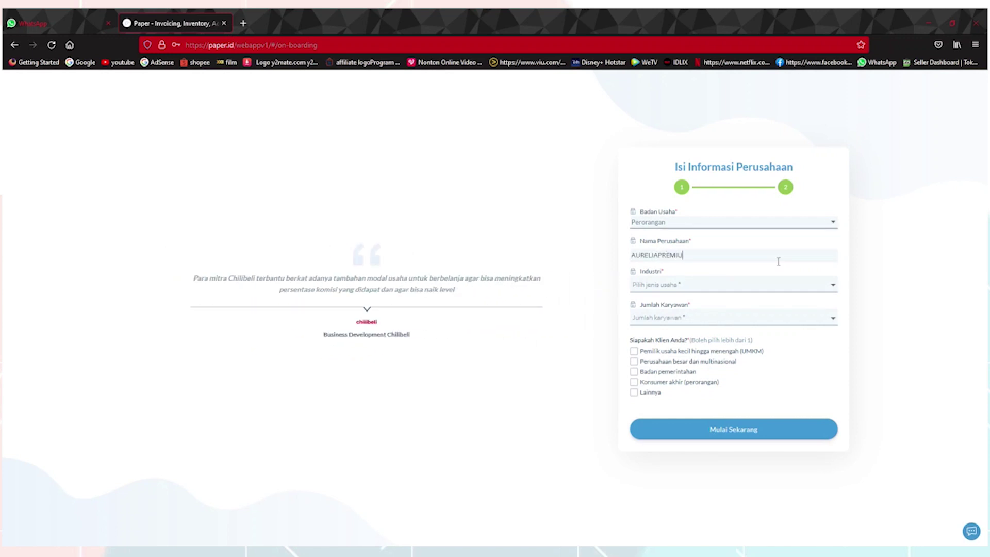
click(753, 290)
scroll(753, 349, down, 8)
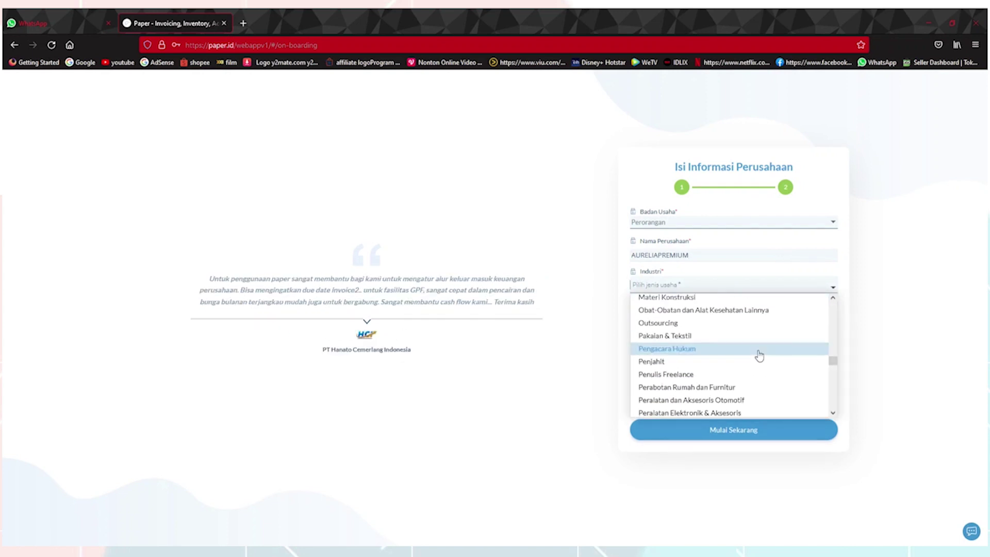
click(718, 337)
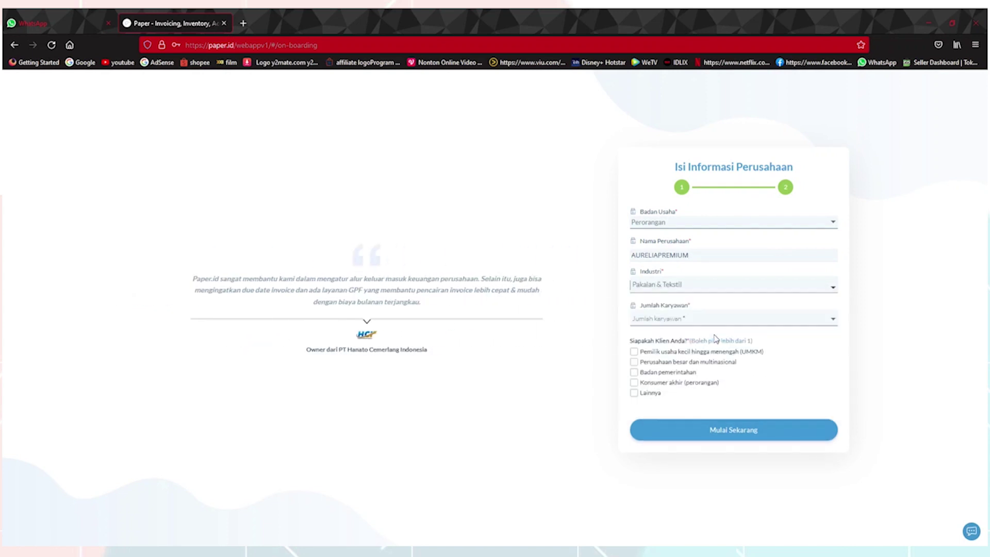
click(832, 321)
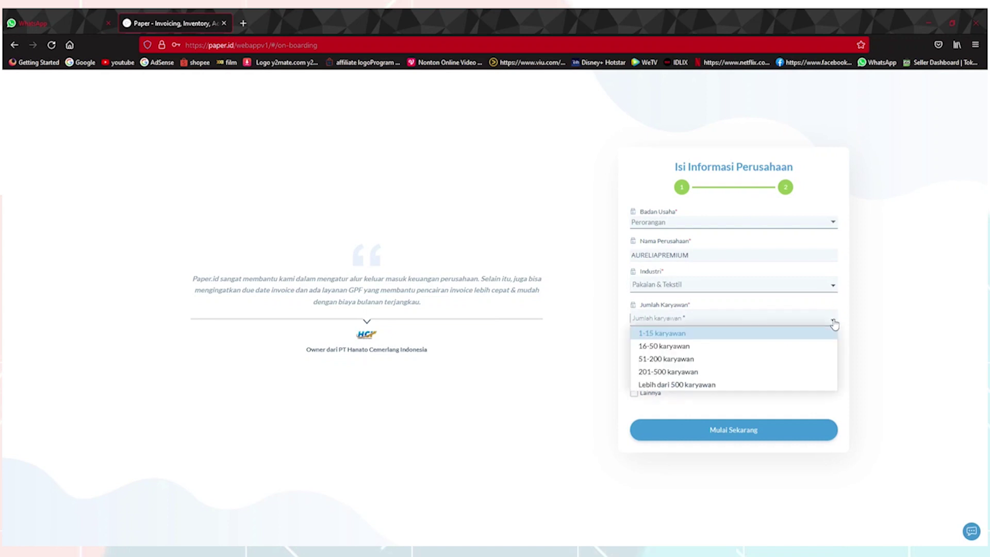
click(704, 333)
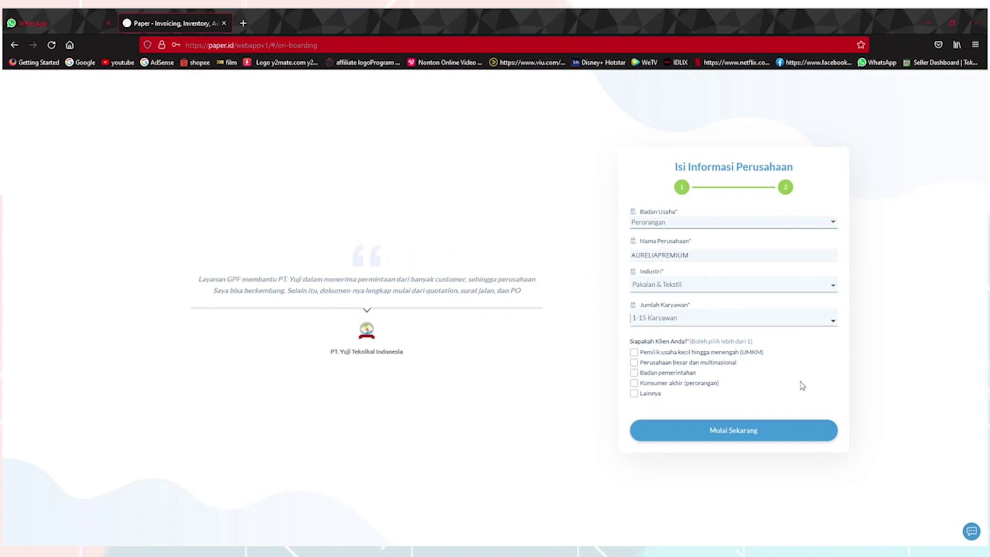
click(634, 351)
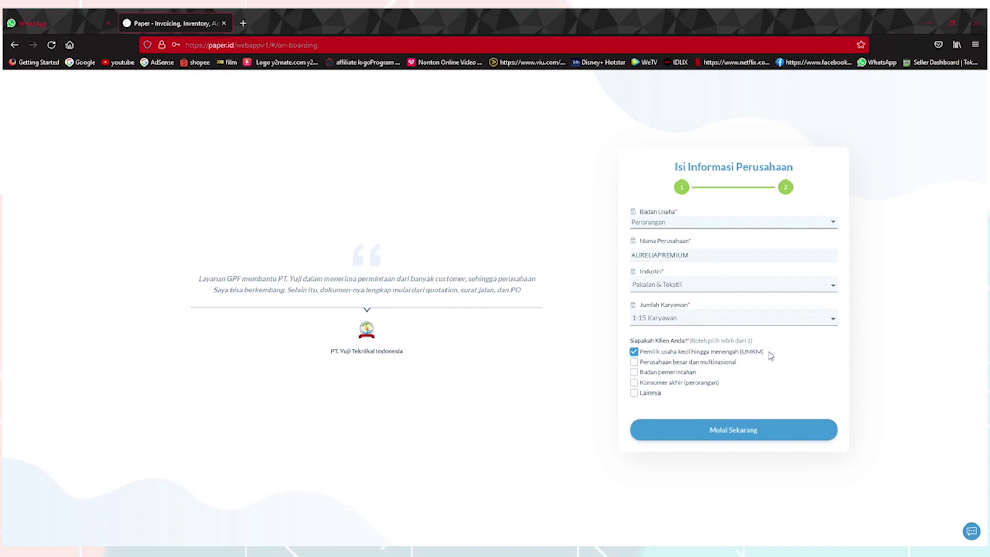
click(781, 434)
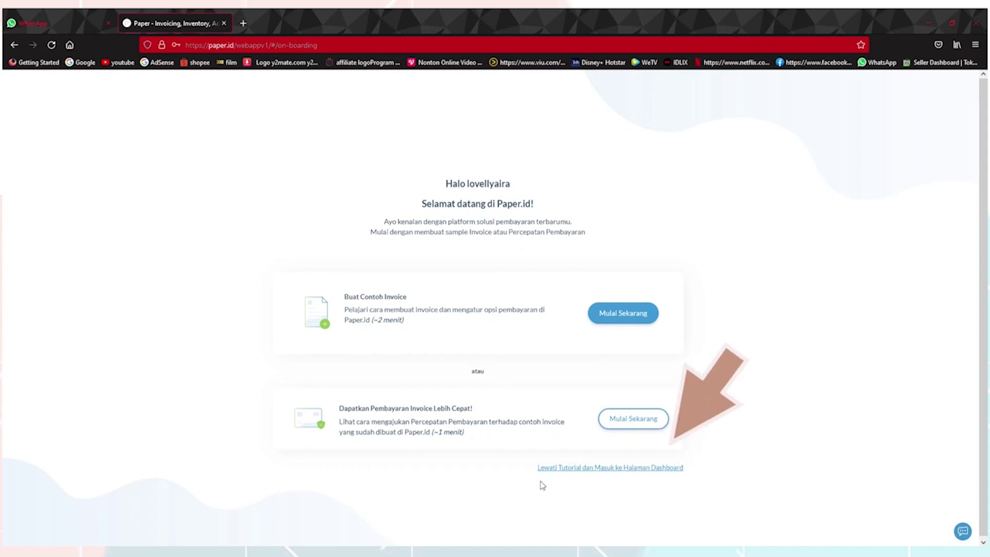
- Skip the tutorial, then go to Pembayaran Digital > PaperPay Out
click(644, 468)
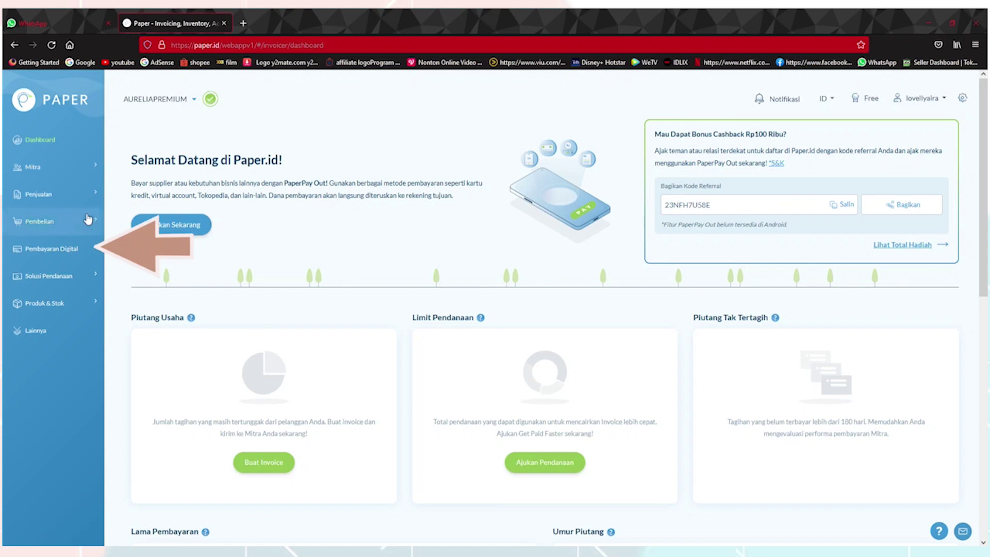
click(96, 249)
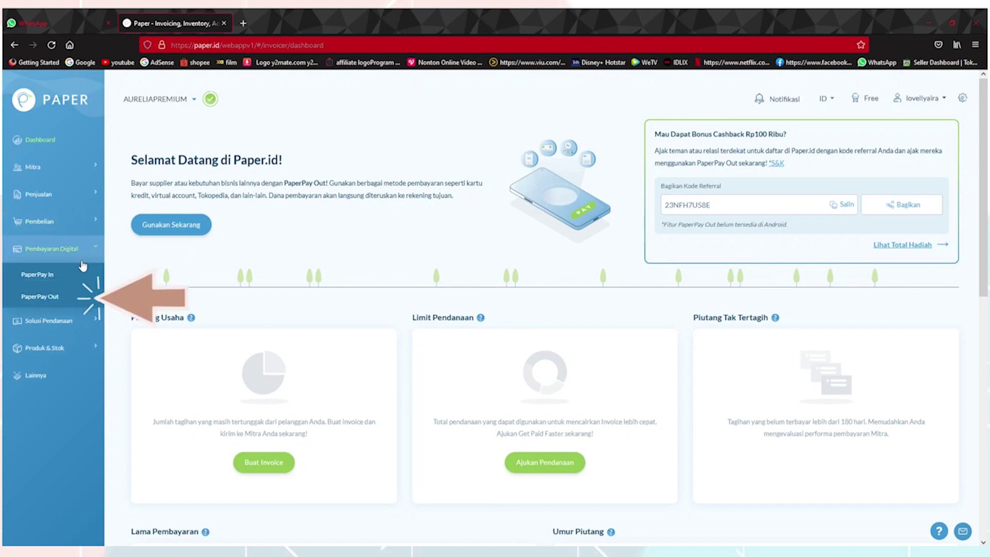
click(73, 300)
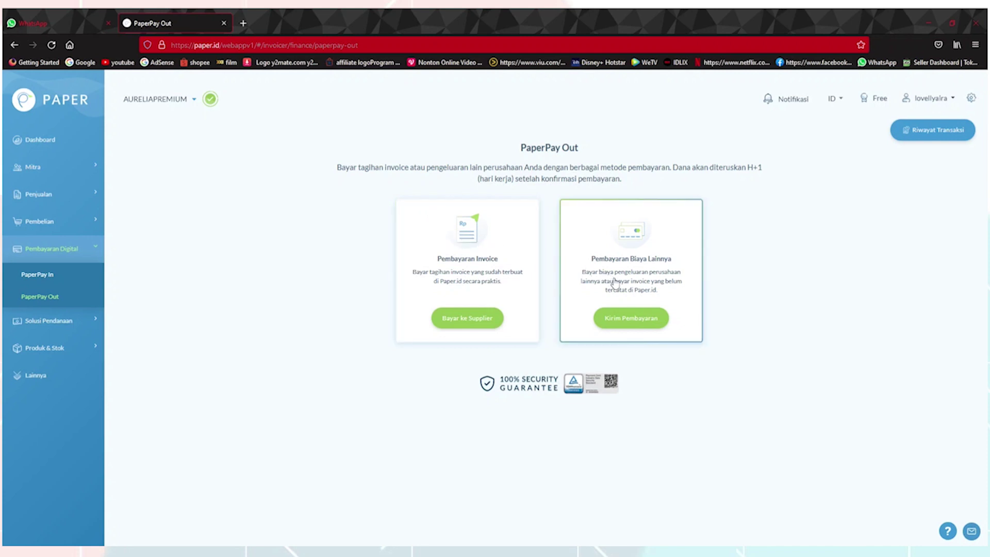
- Start a Kirim Pembayaran for Pembayaran Biaya Lainnya
click(644, 322)
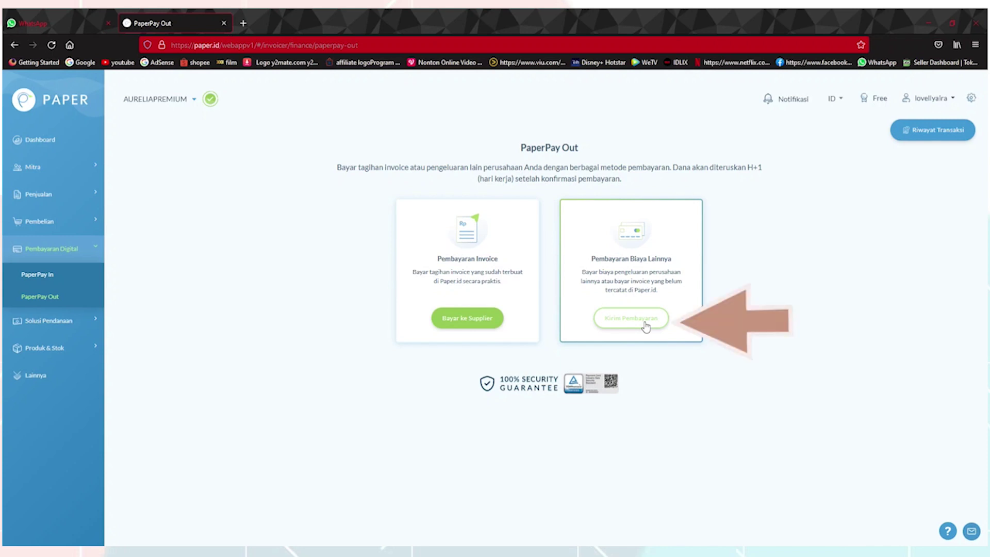
click(646, 326)
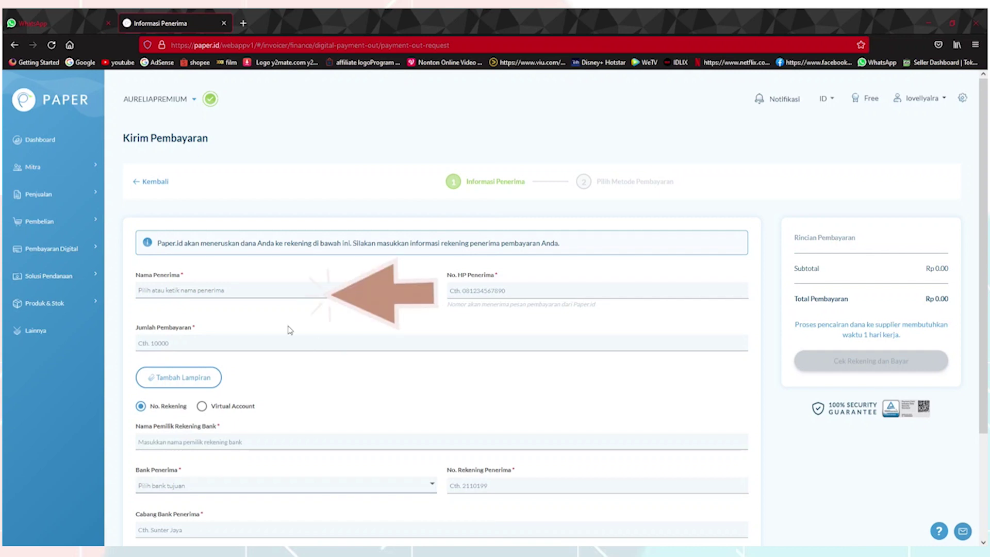
- Add a new partner recipient via Buat Mitra Baru with BCA bank details and save it
click(192, 290)
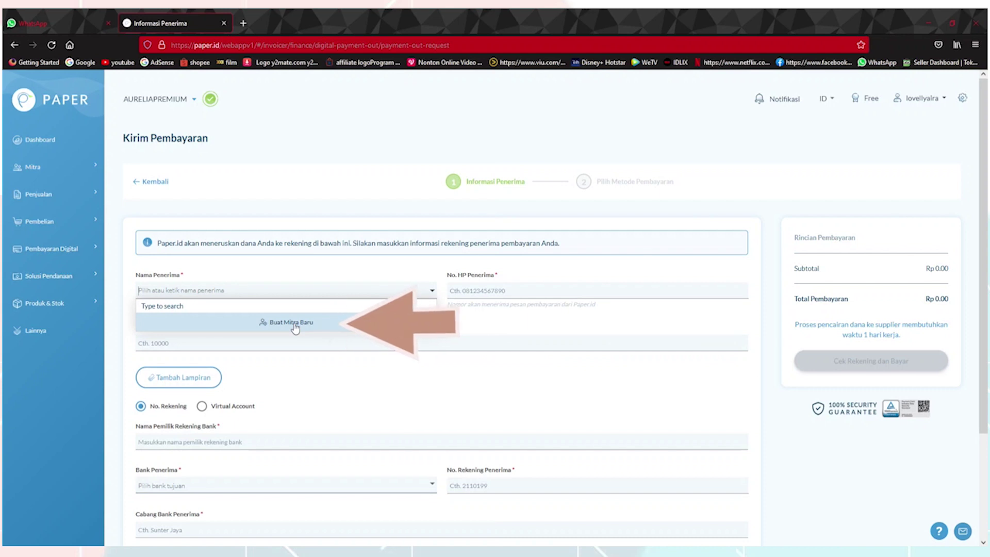
click(293, 325)
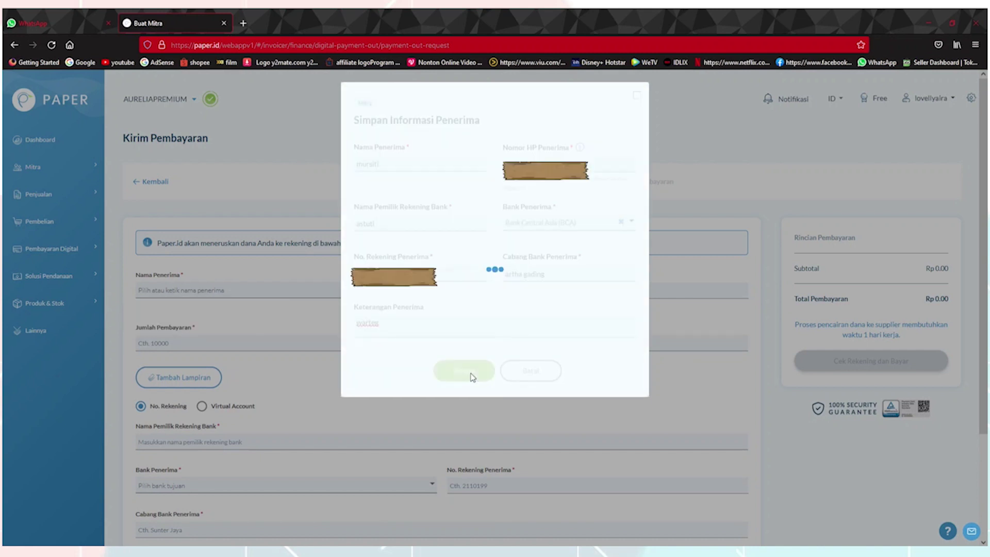
click(466, 373)
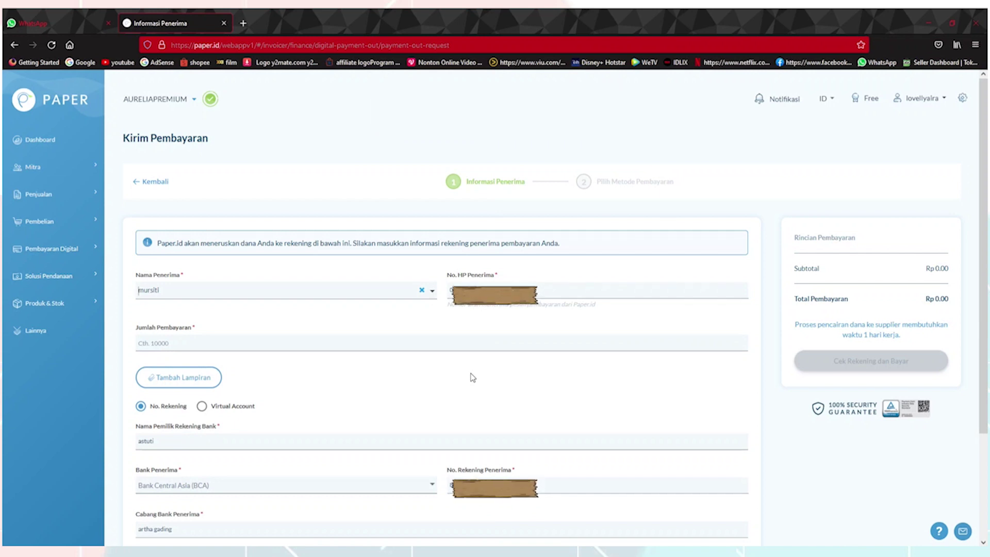
- Enter a 2,000,000 payment amount and the description 'bayar baju'
key(Tab)
text(2)
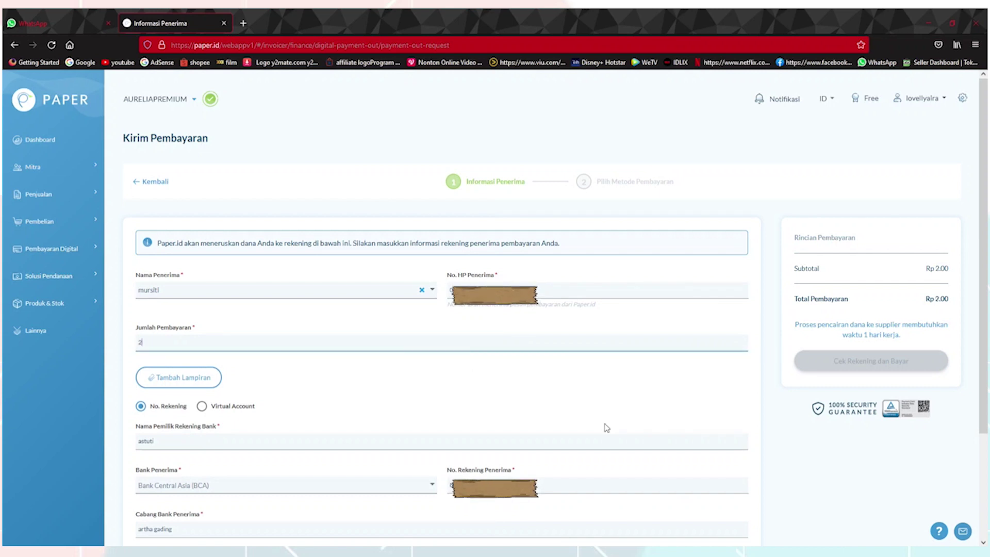
text(,000,000)
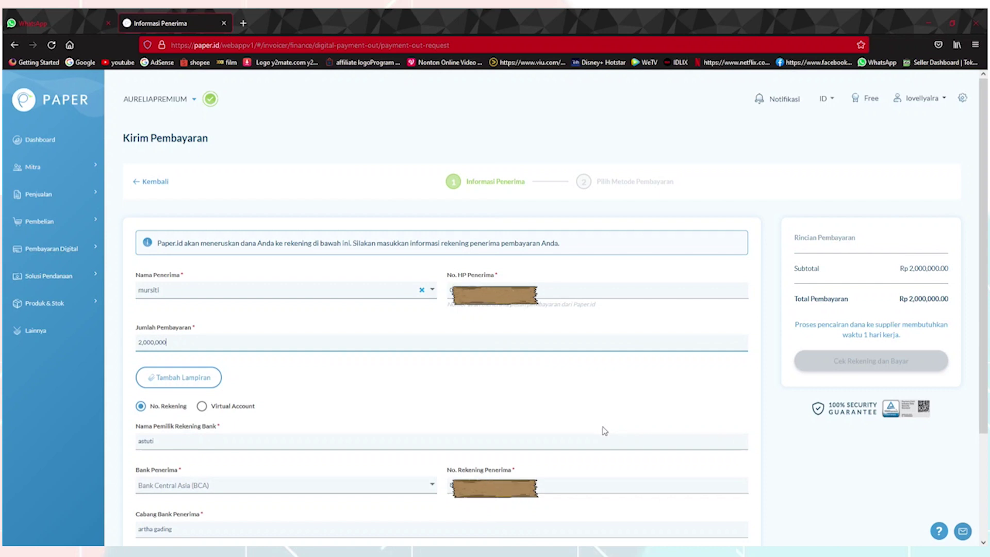
click(353, 101)
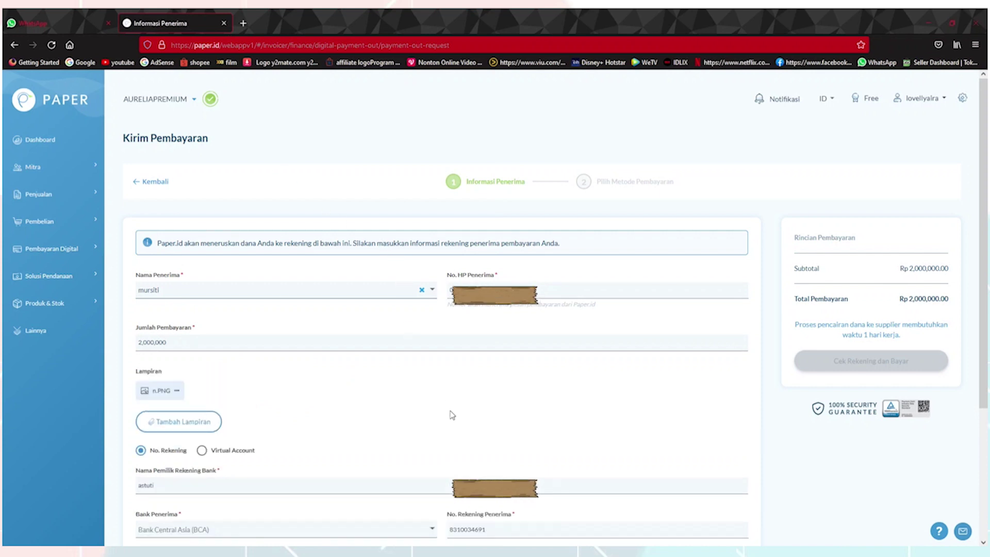
scroll(452, 415, down, 3)
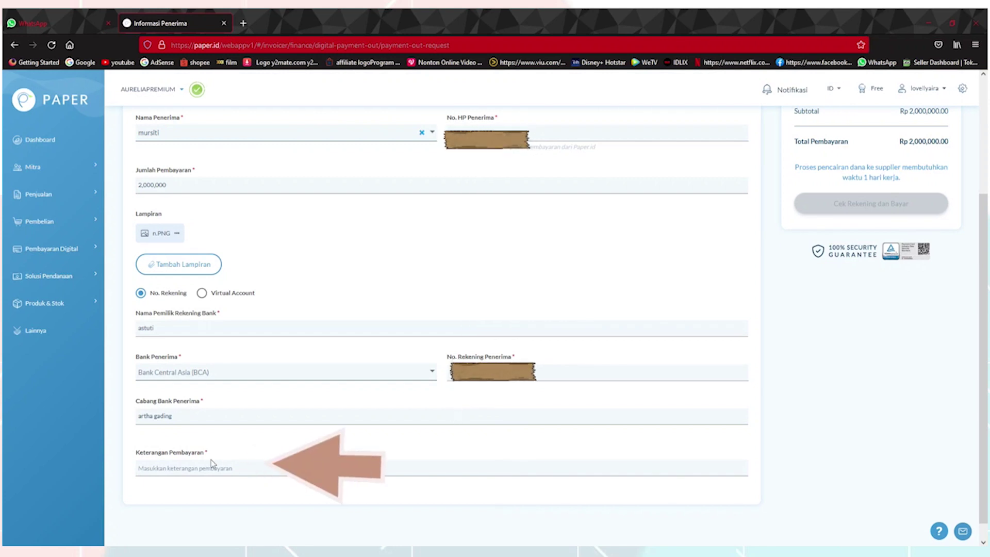
click(202, 472)
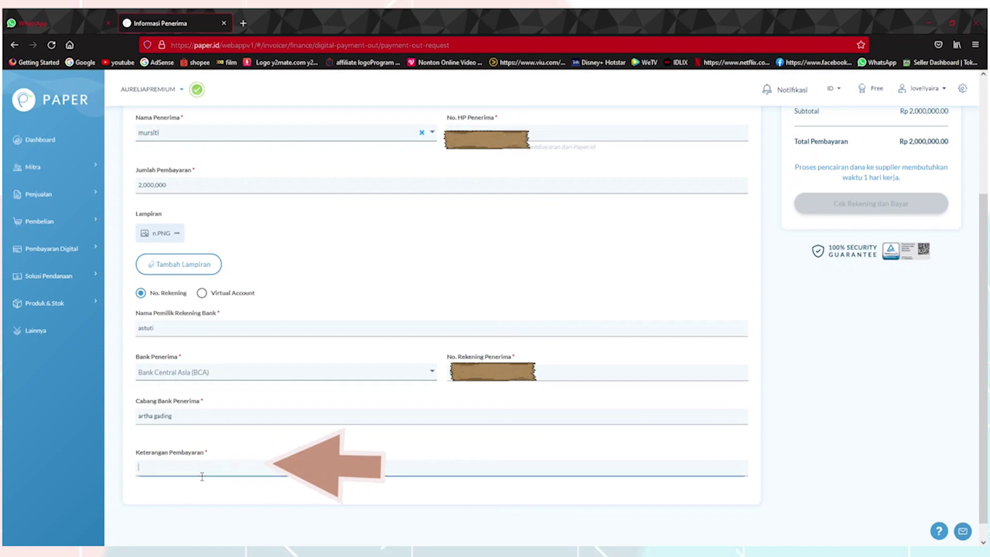
text(bayar baju)
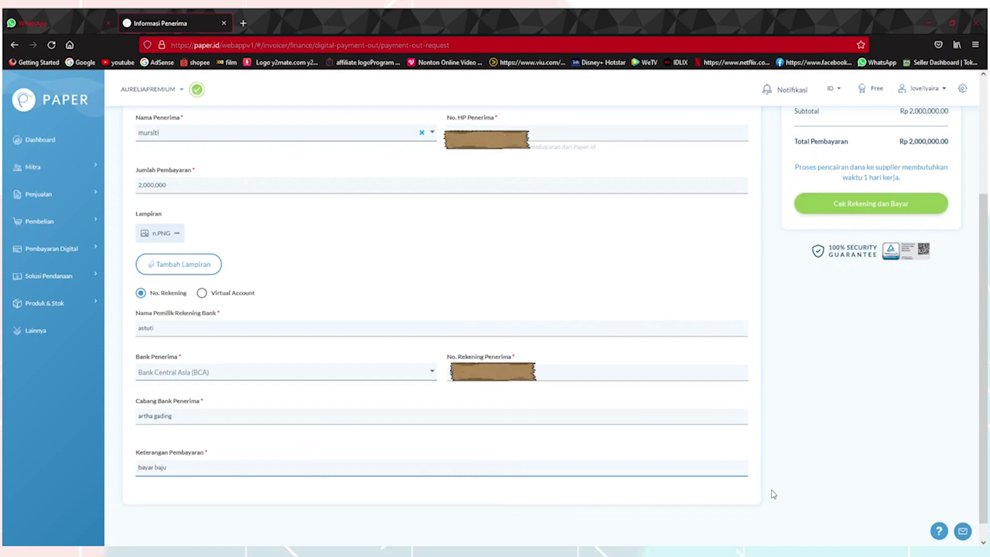
scroll(856, 495, up, 3)
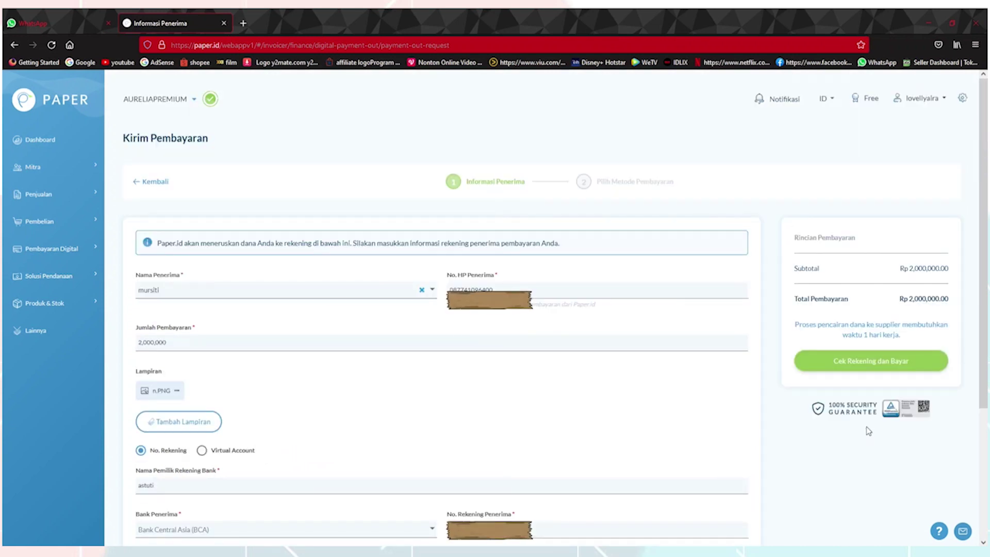
- Verify the recipient's BCA account with Cek Rekening dan Bayar, then proceed to payment method
click(884, 363)
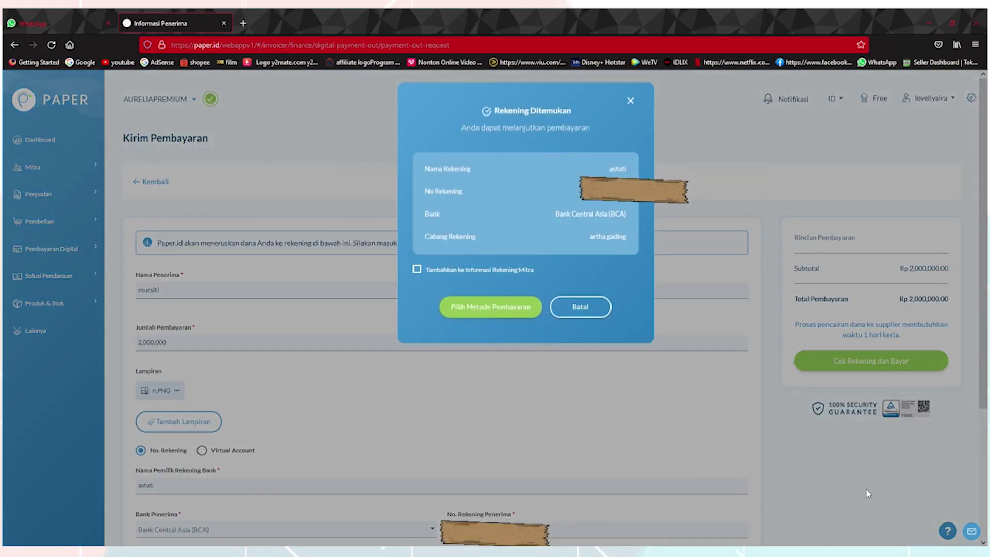
click(500, 308)
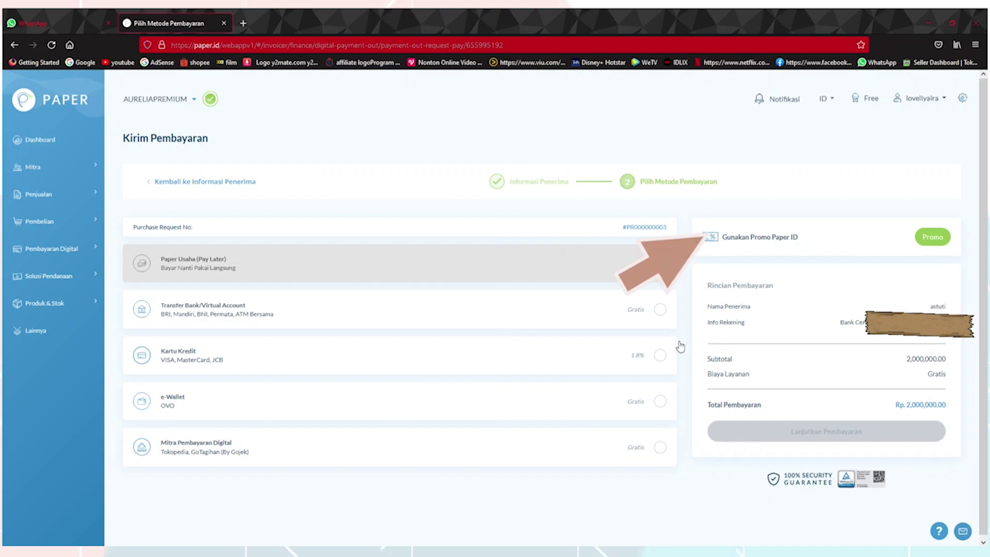
- Apply the Paper.id promo code, cutting Rp 50,000 for a Rp 1,950,000 total
click(849, 238)
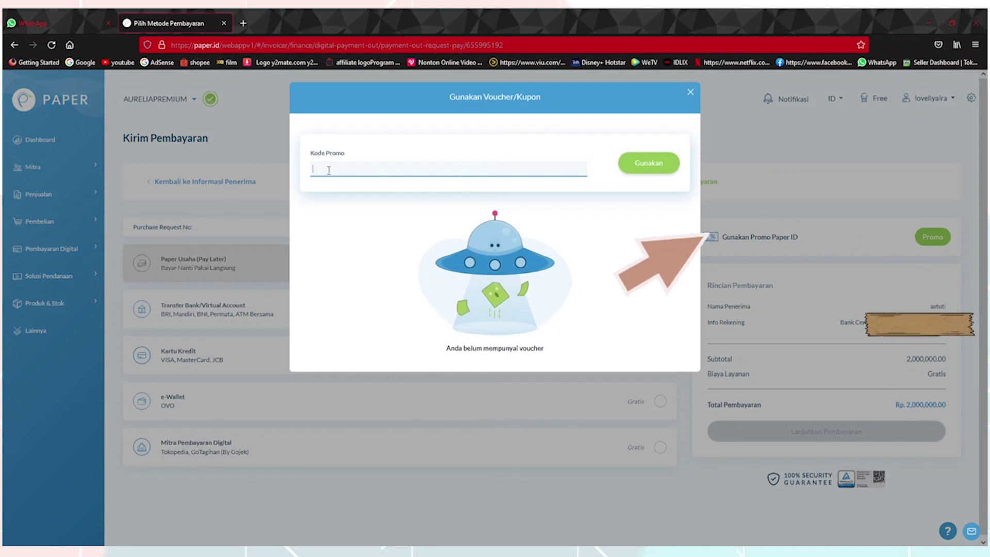
text(VELLYXPA)
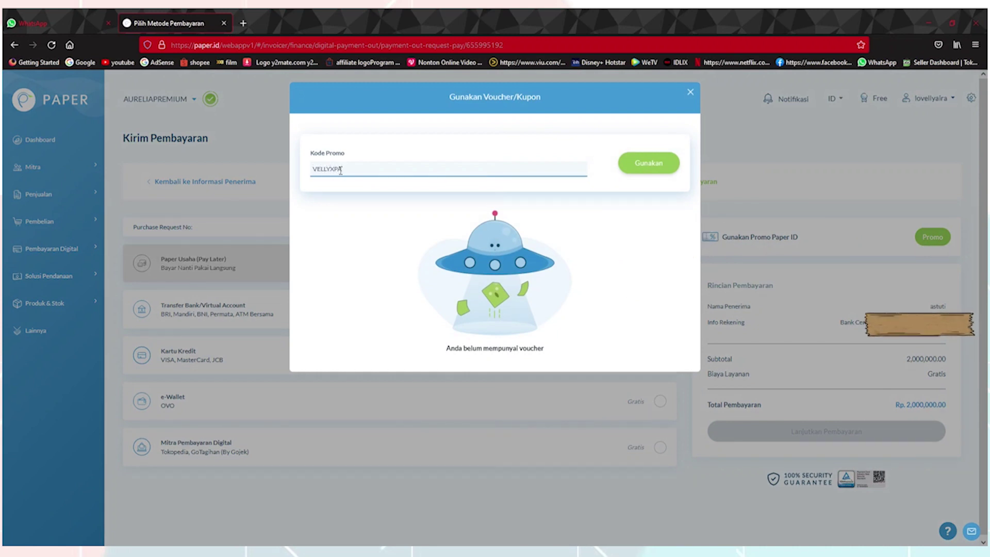
text(PER)
click(649, 163)
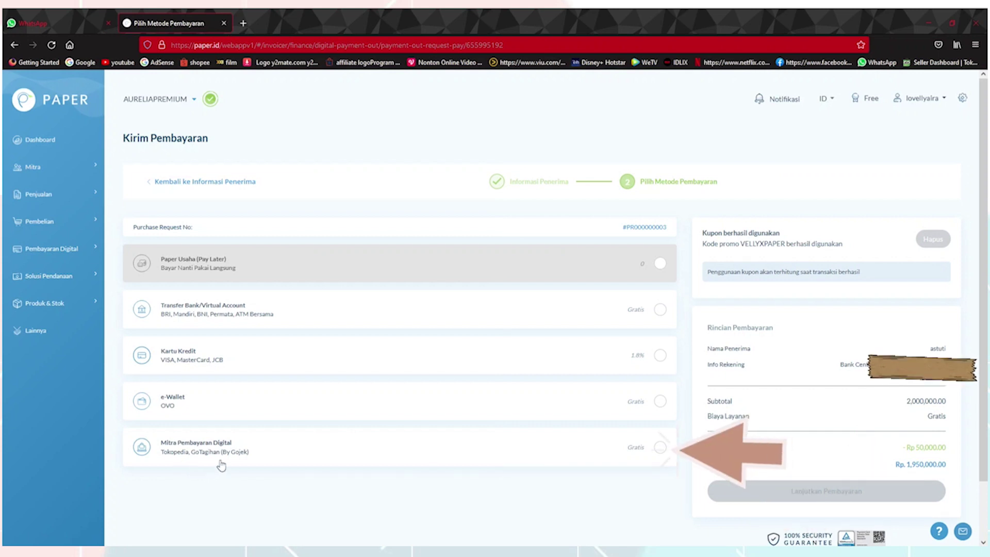
- Pay via Mitra Pembayaran Digital with Tokopedia selected and continue the payment
click(661, 448)
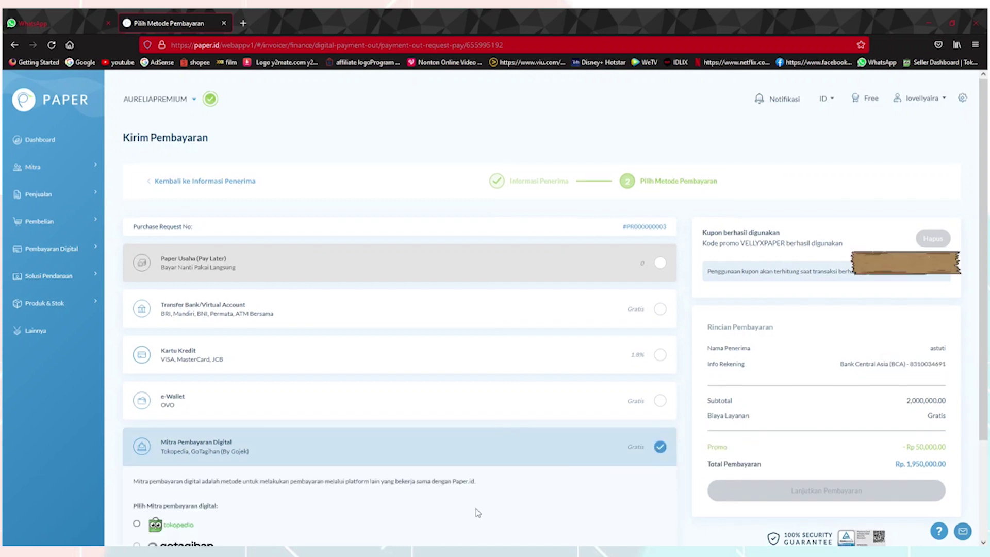
scroll(477, 510, down, 2)
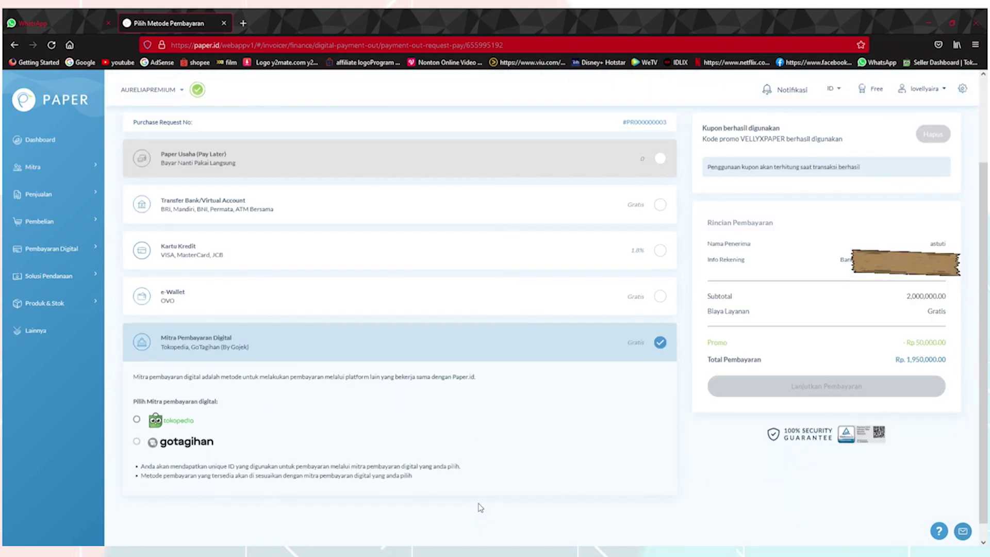
click(137, 419)
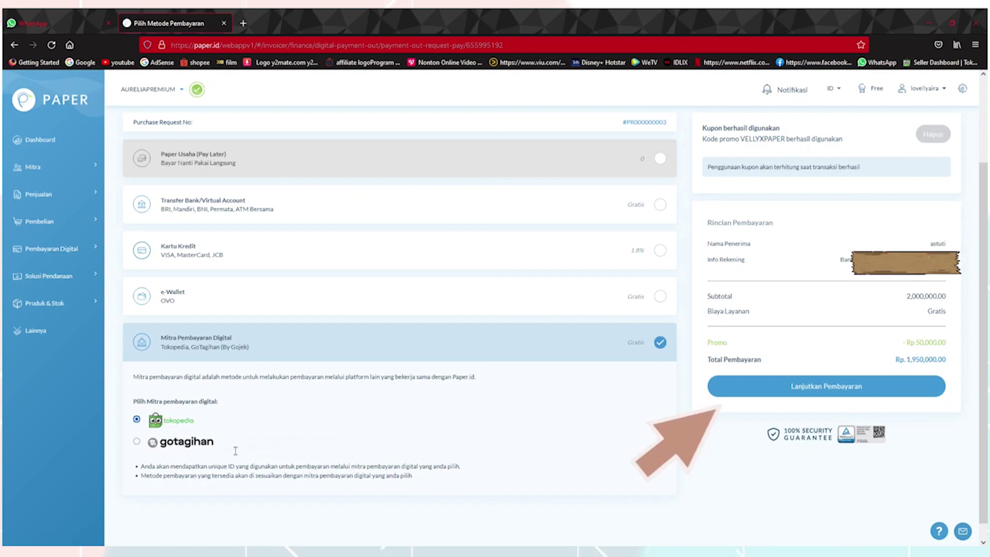
click(818, 391)
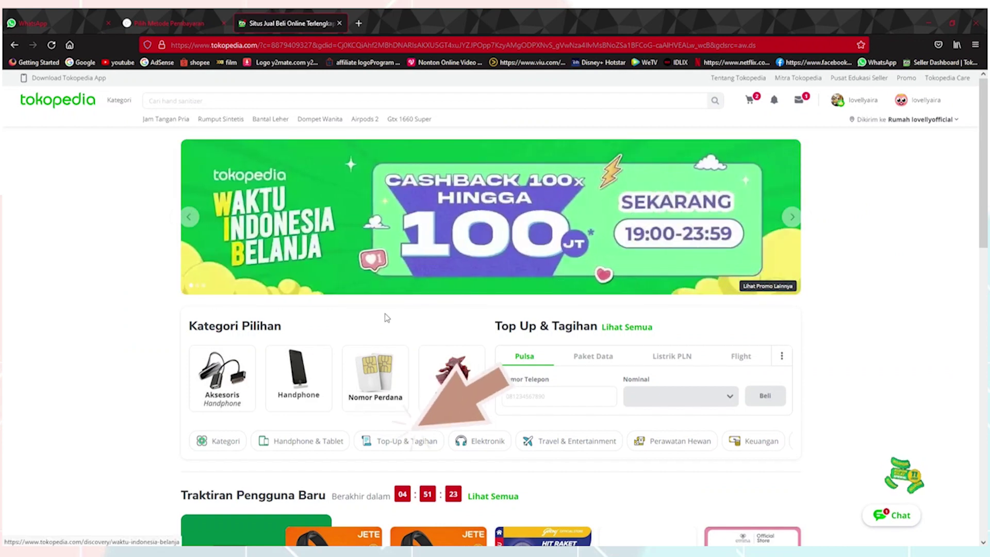
- Open Tokopedia's E-Invoicing bill payment and paste the Paper.id payment number
click(416, 446)
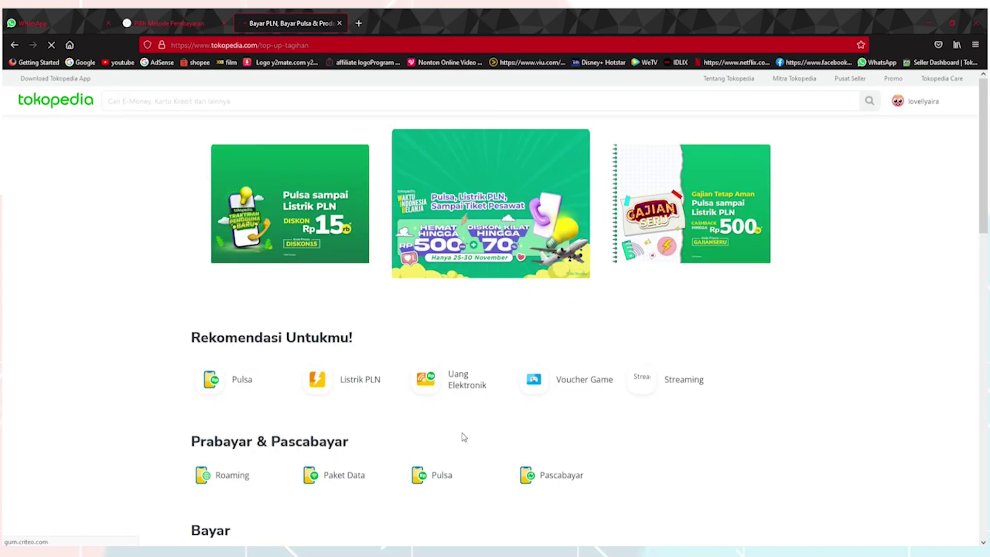
scroll(842, 378, down, 3)
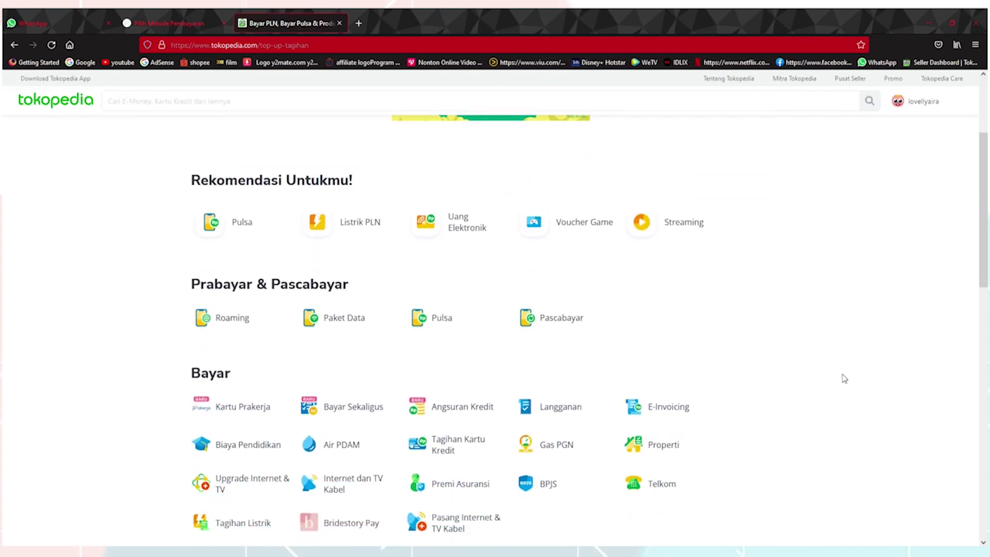
click(664, 418)
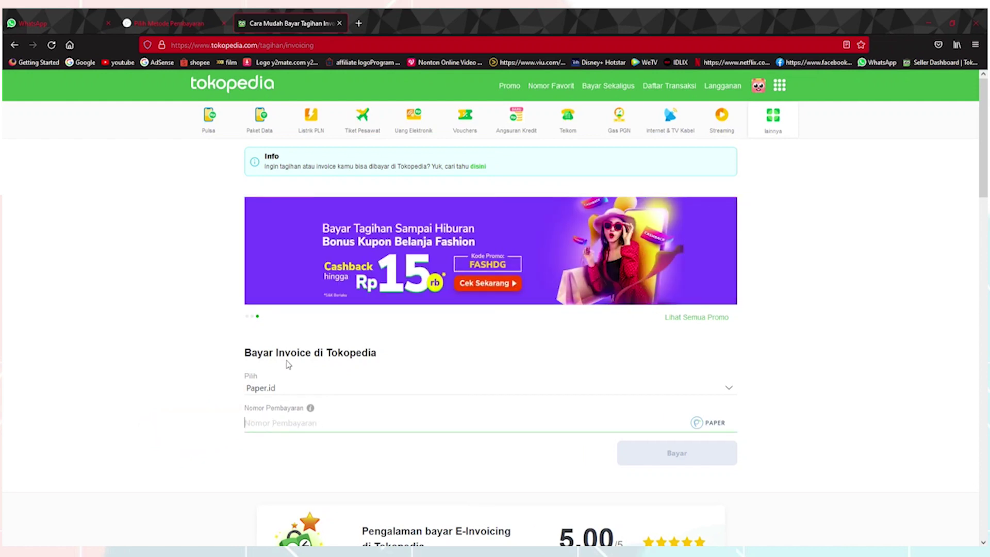
key(ctrl+v)
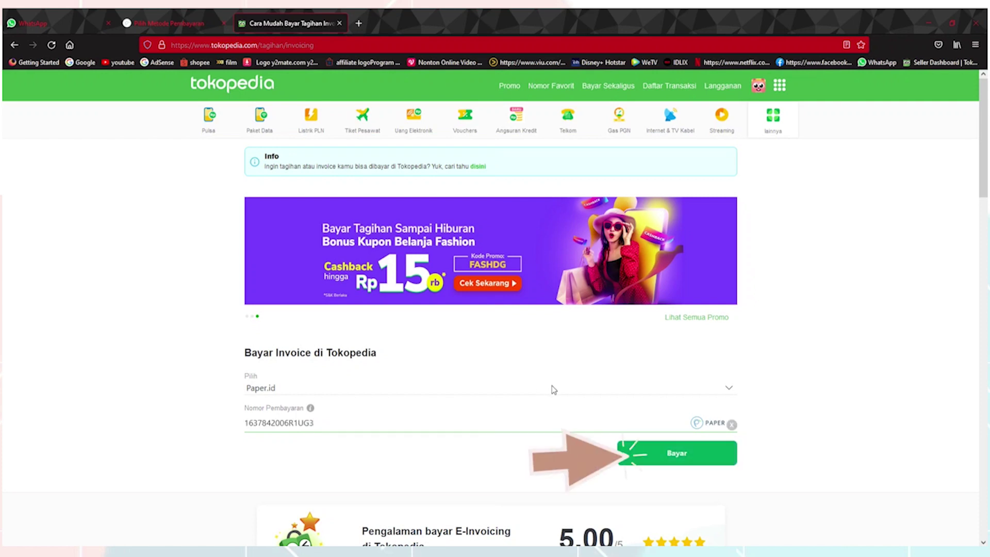